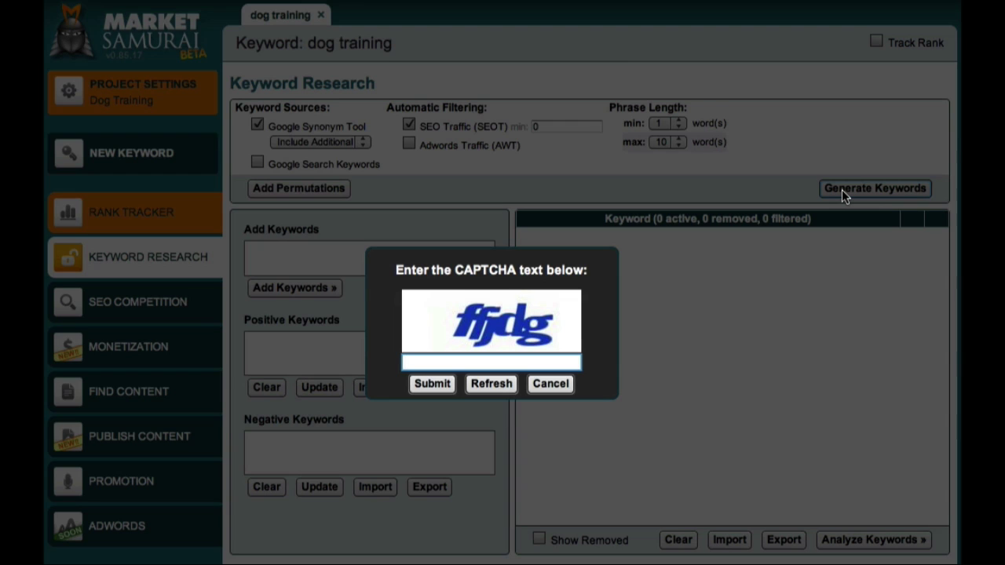
Step: Enter the CAPTCHA text and submit it to generate keywords for "dog training"
type("ffjdg")
left_click(427, 383)
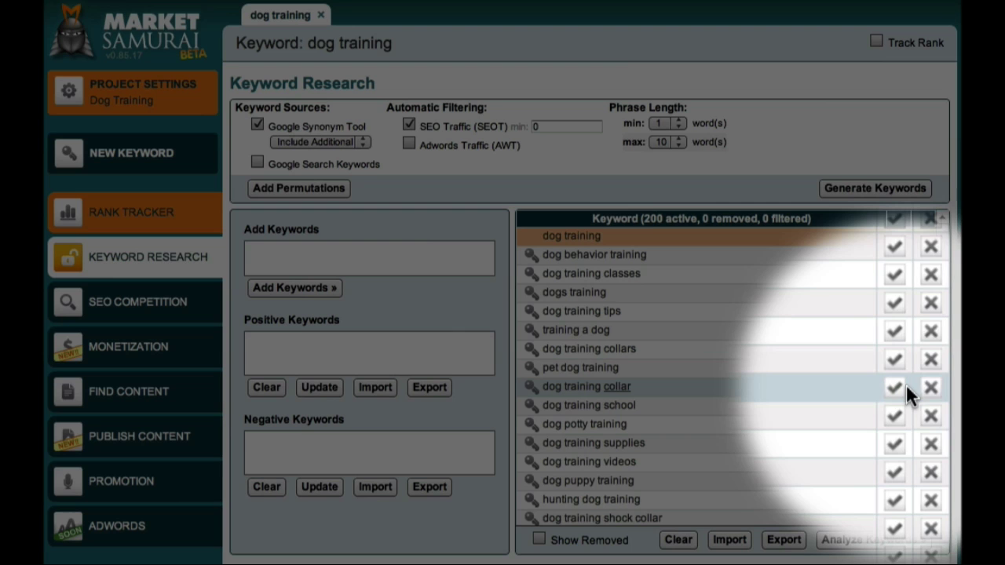
Step: Add "collar" and "collars" as negative keywords and update the keyword list to remove matching phrases
left_click(923, 389)
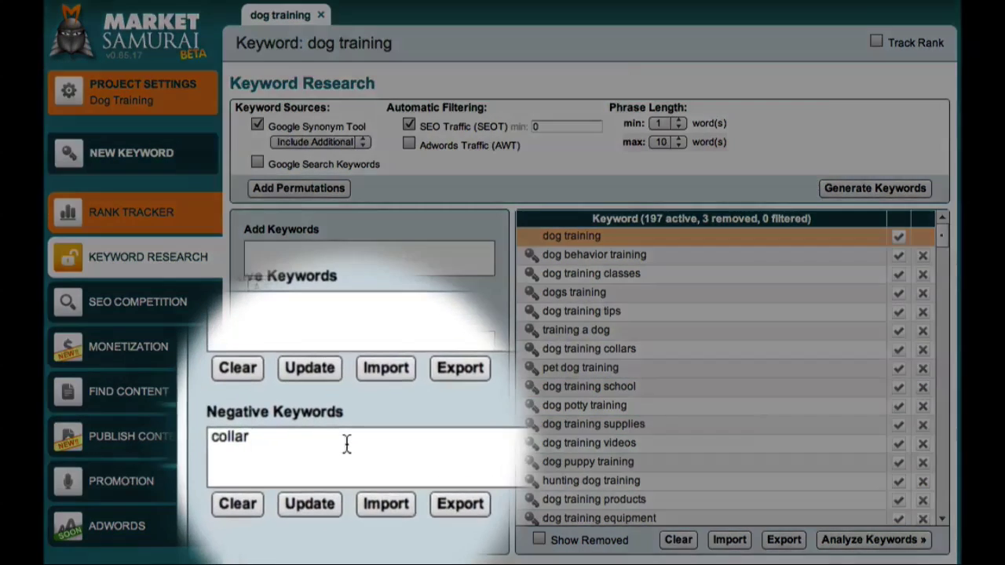
left_click(345, 444)
key("Return")
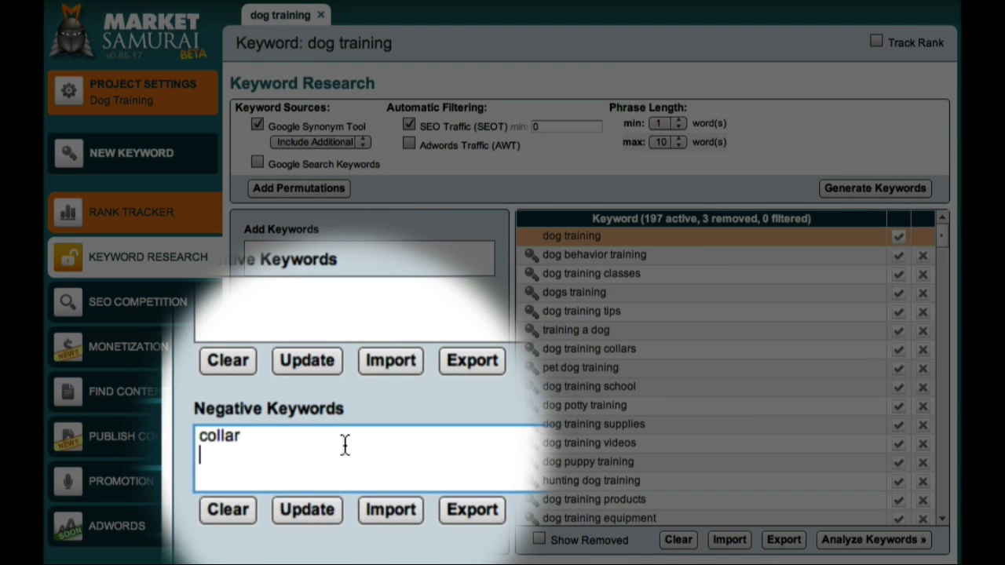
type("collars")
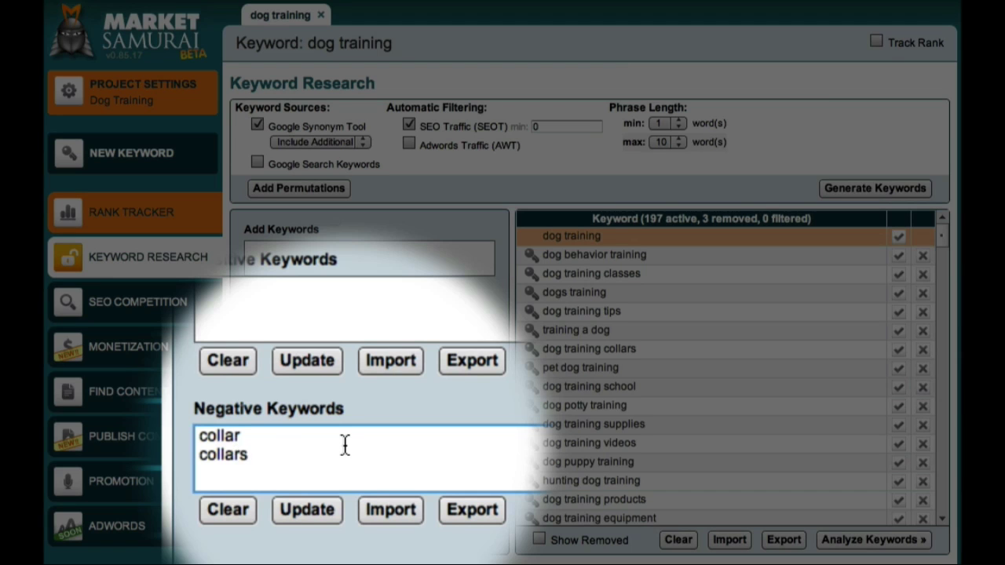
left_click(320, 487)
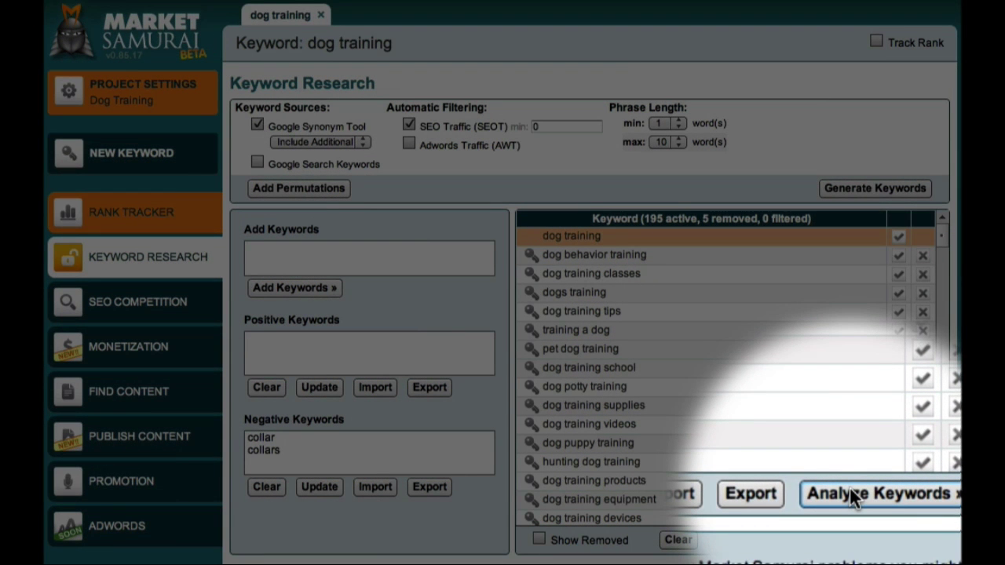
Step: Analyze the remaining keywords and filter them to a minimum Phrase-to-Broad (PBR) of 15
left_click(850, 495)
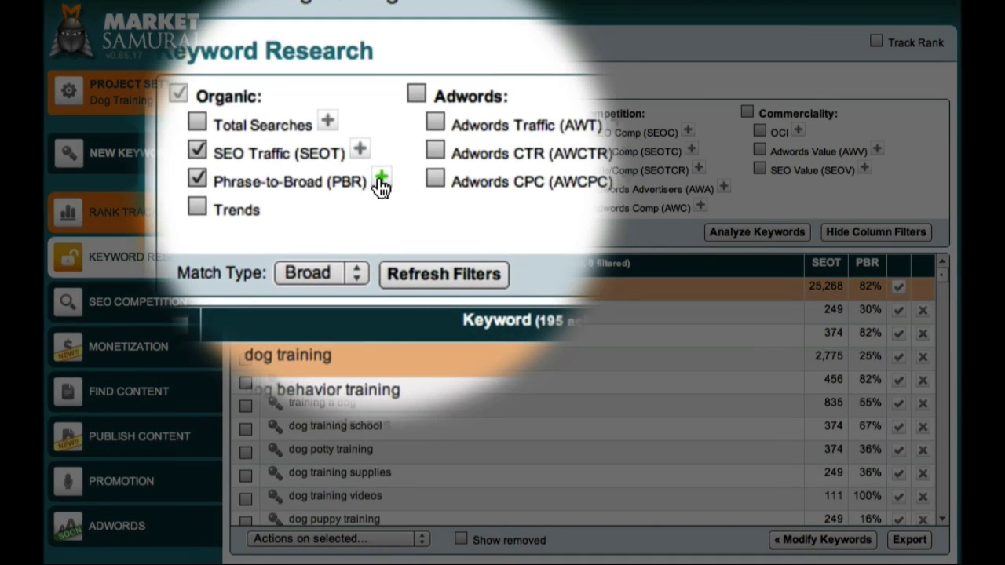
left_click(381, 181)
left_click(330, 185)
type("1")
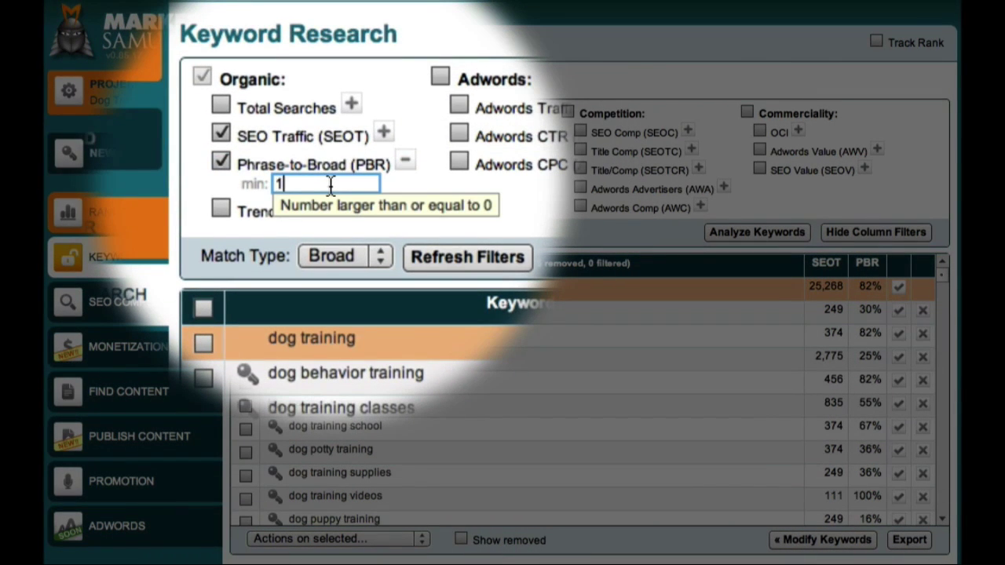
type("5")
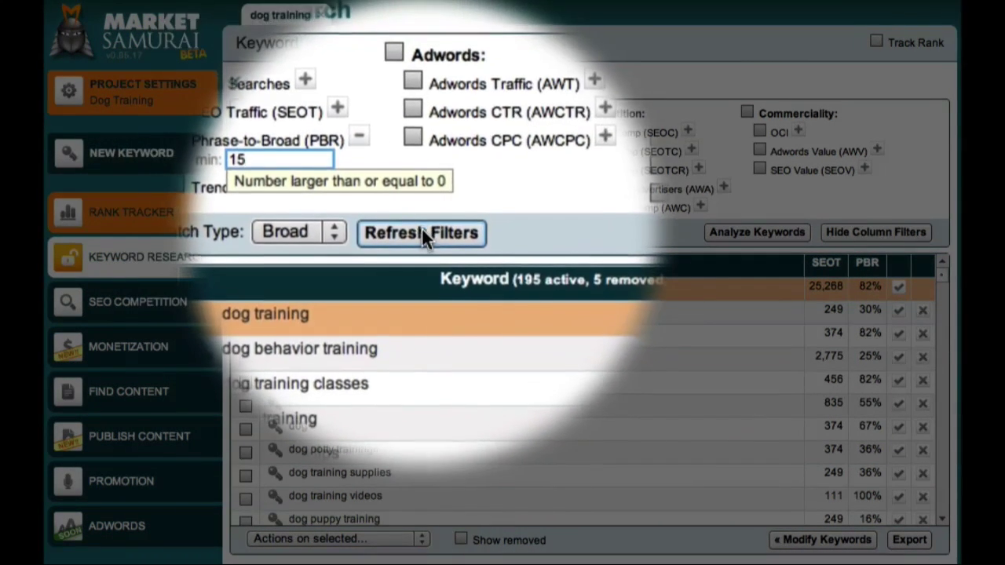
left_click(422, 233)
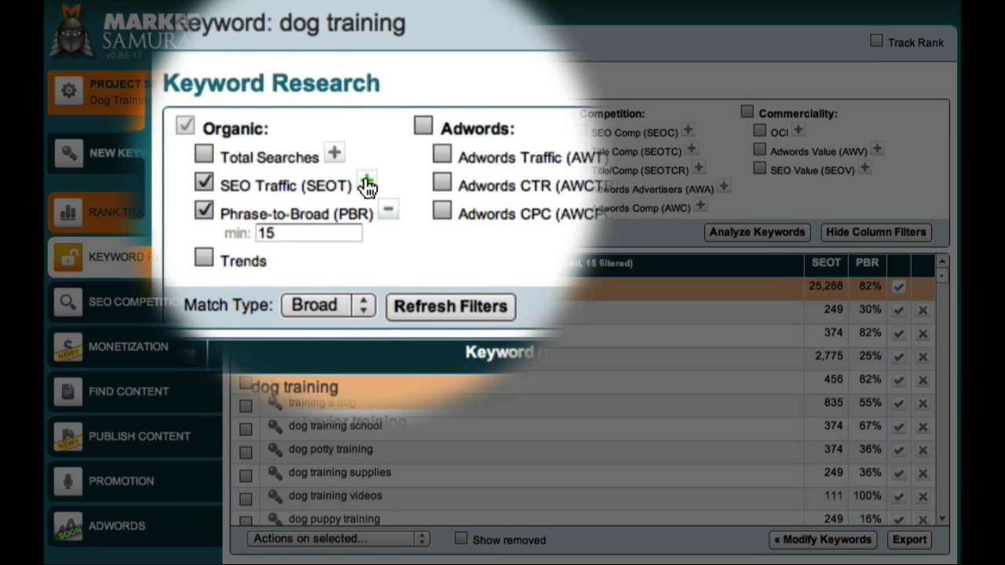
Step: Filter the keywords to a minimum SEO Traffic (SEOT) of 80
left_click(367, 186)
left_click(348, 182)
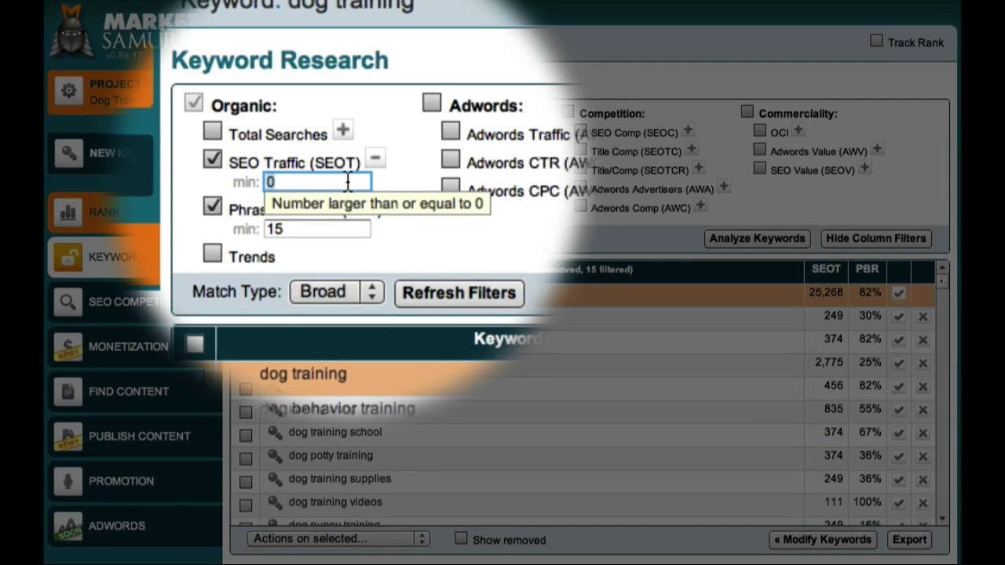
type("80")
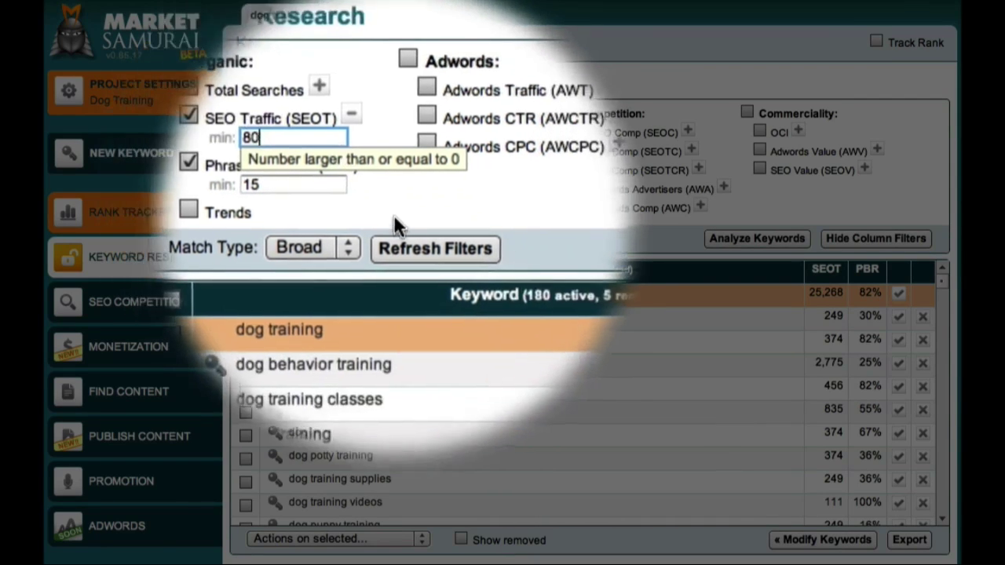
left_click(406, 244)
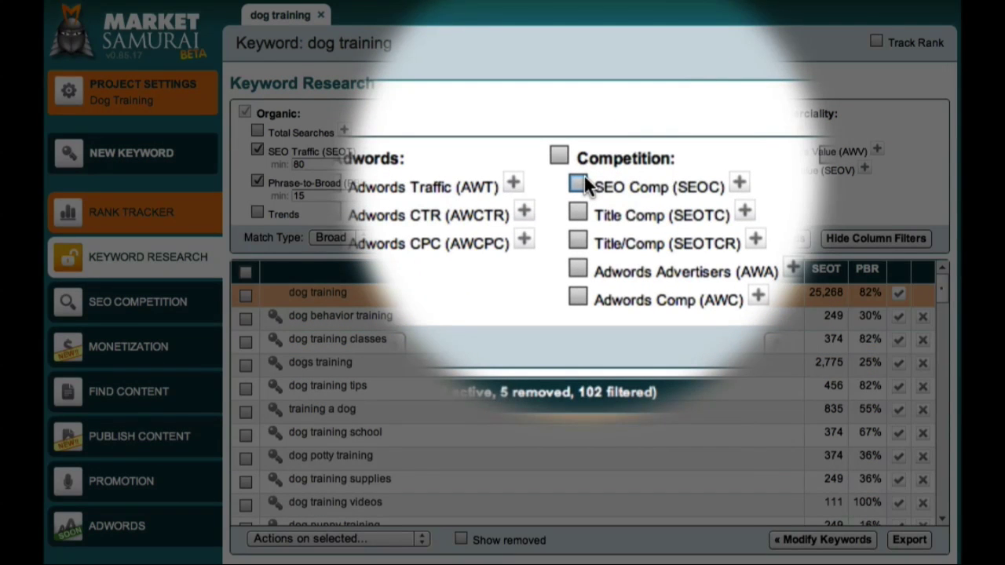
Step: Include SEO Comp (SEOC) in the keyword analysis and filter the results to a maximum of 30000
left_click(580, 132)
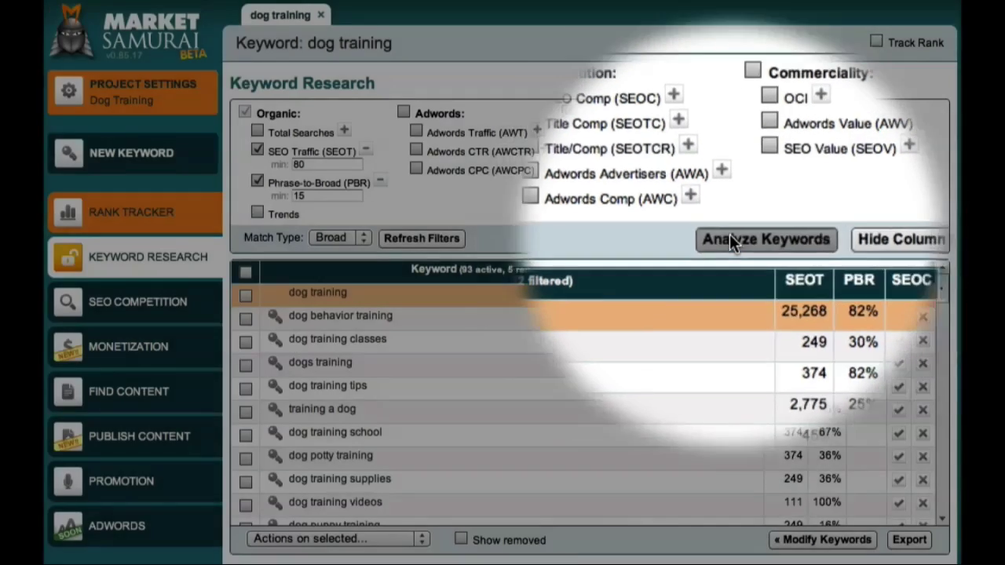
left_click(730, 237)
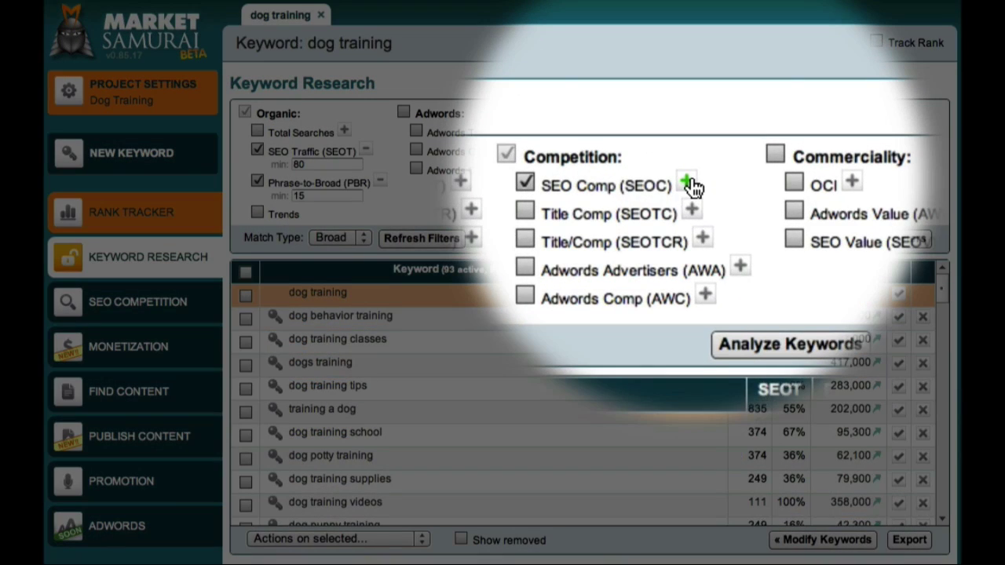
left_click(688, 186)
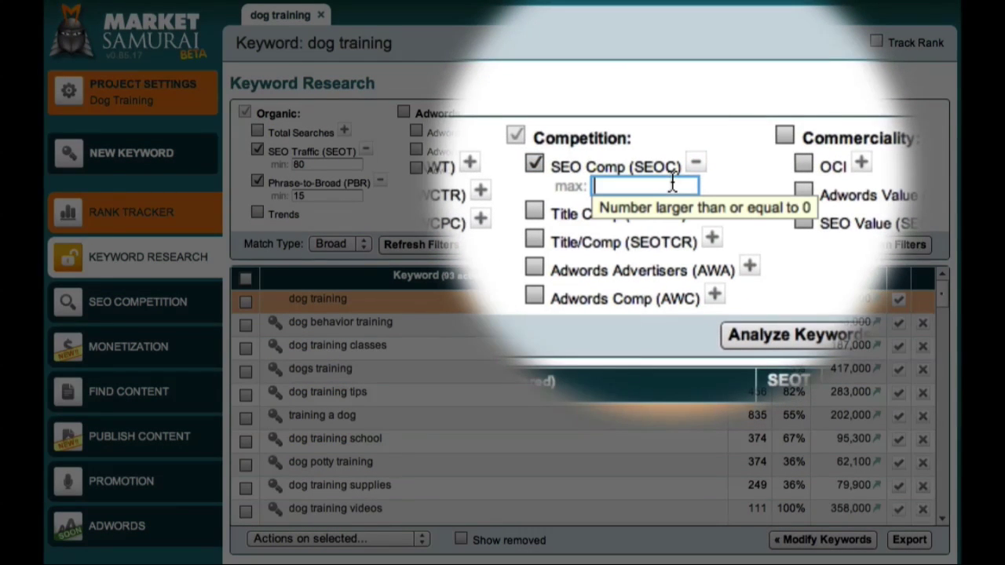
type("30000")
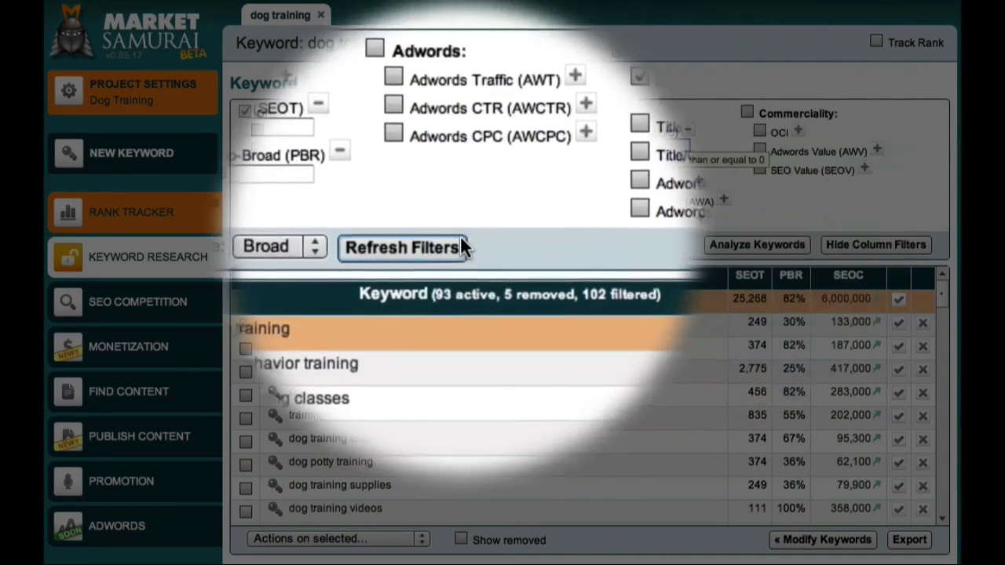
left_click(452, 243)
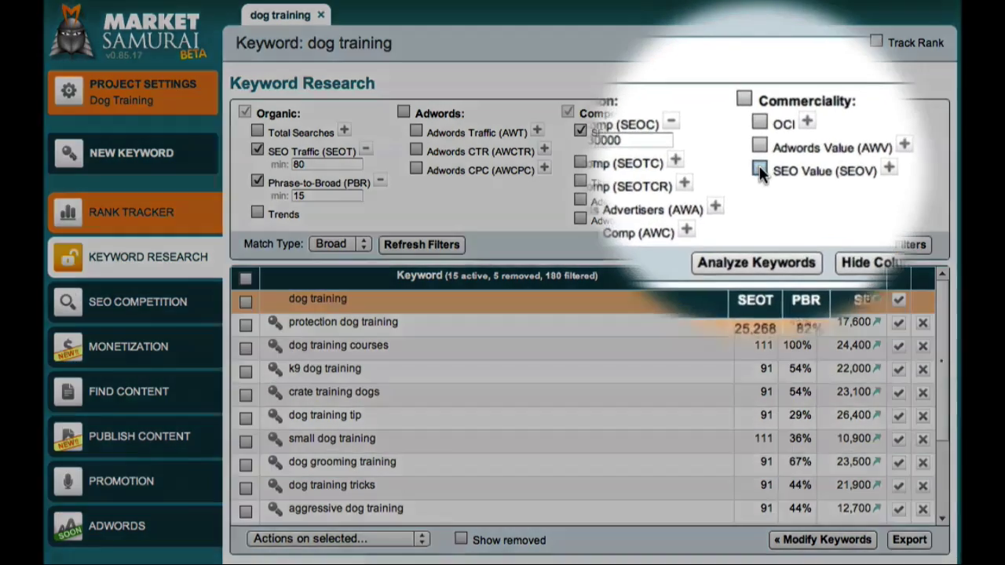
Step: Include SEO Value (SEOV) in the results and filter the keywords to a minimum value of 30
left_click(759, 169)
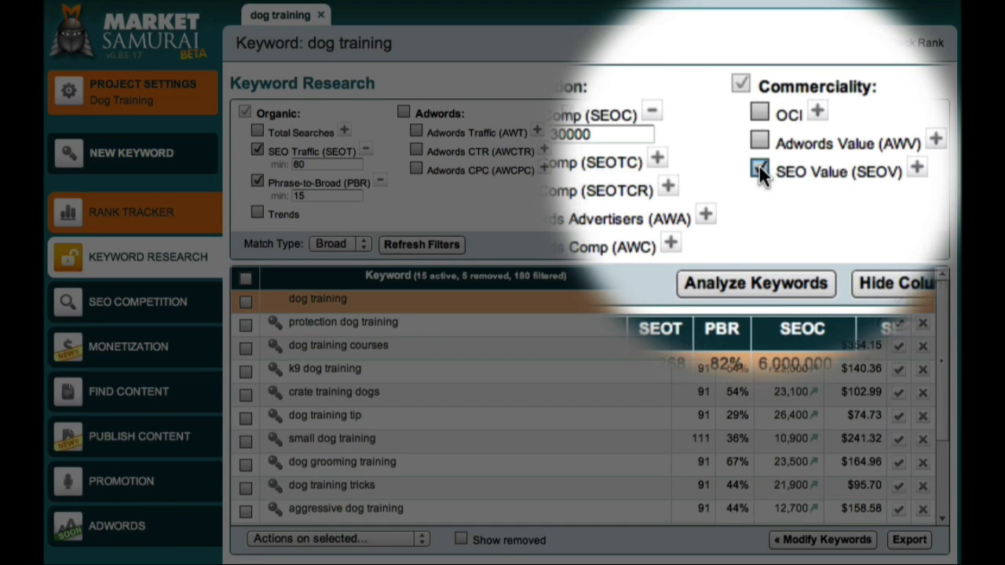
left_click(865, 172)
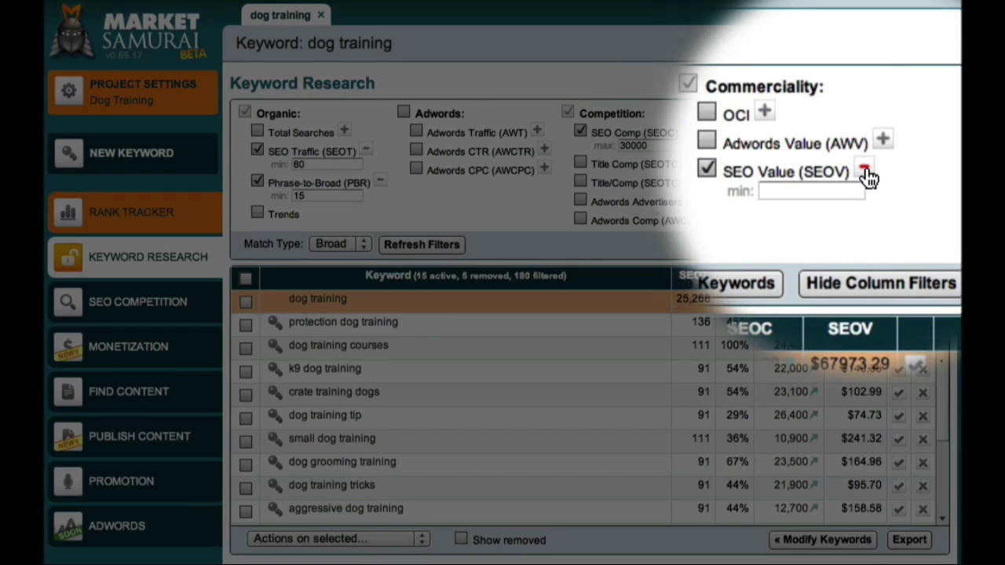
left_click(825, 191)
type("3")
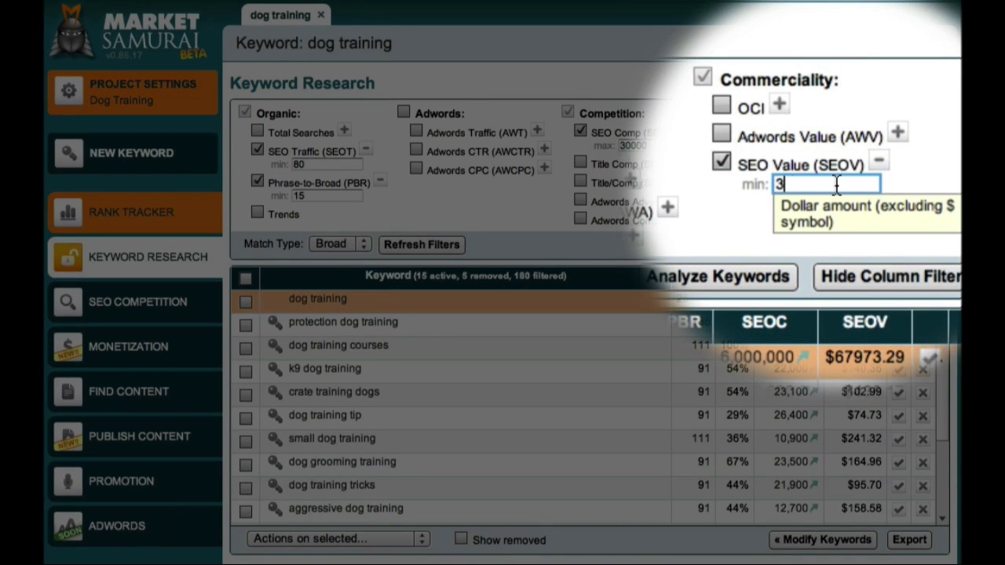
type("0")
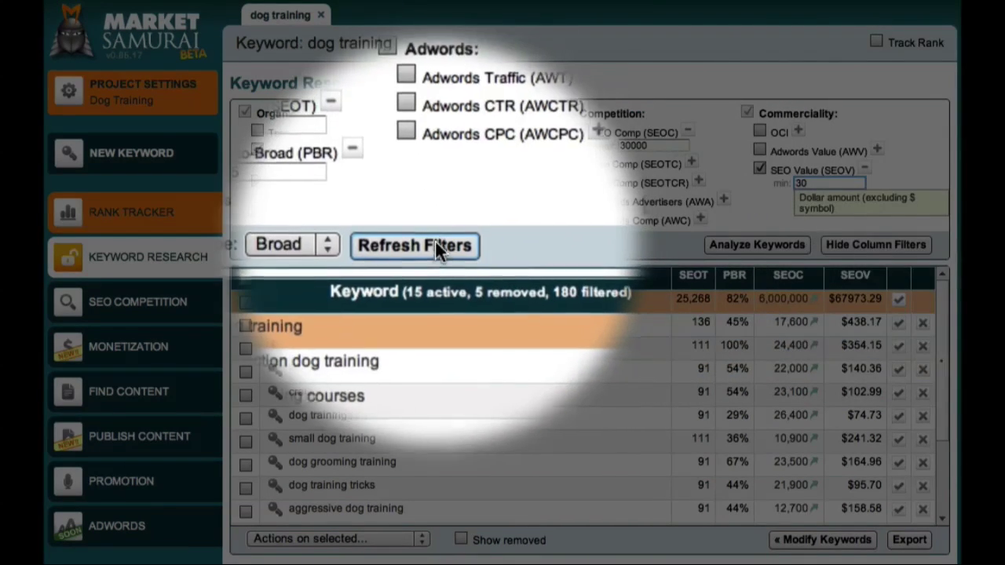
left_click(436, 245)
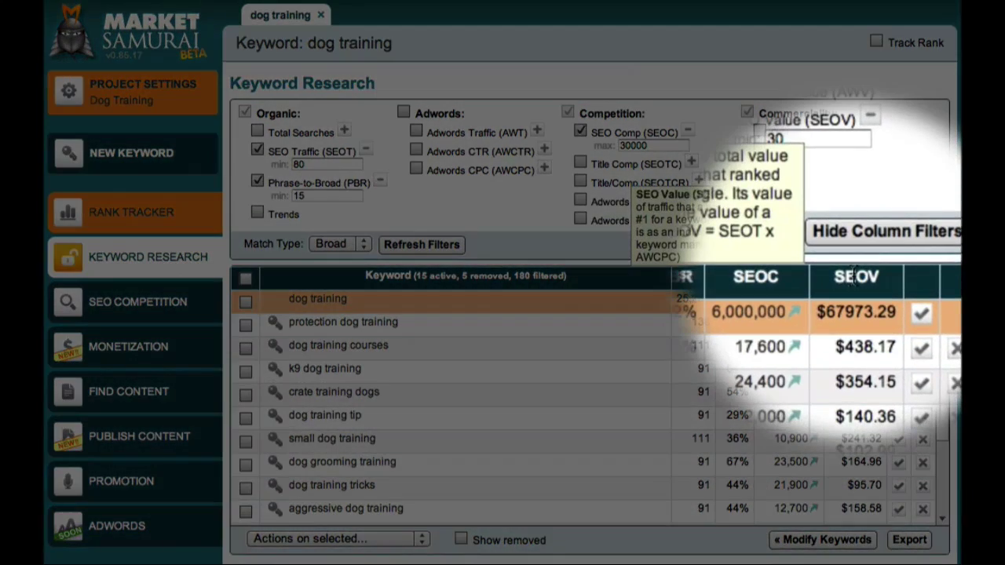
Step: Sort the filtered keywords by SEO Value (SEOV) from highest to lowest and review the rest of the list
left_click(860, 275)
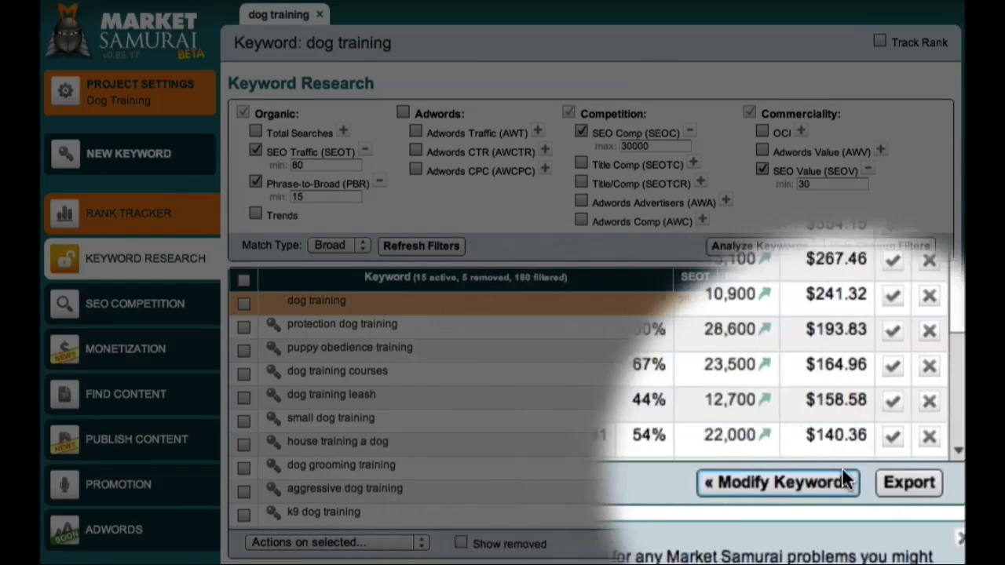
left_click(879, 453)
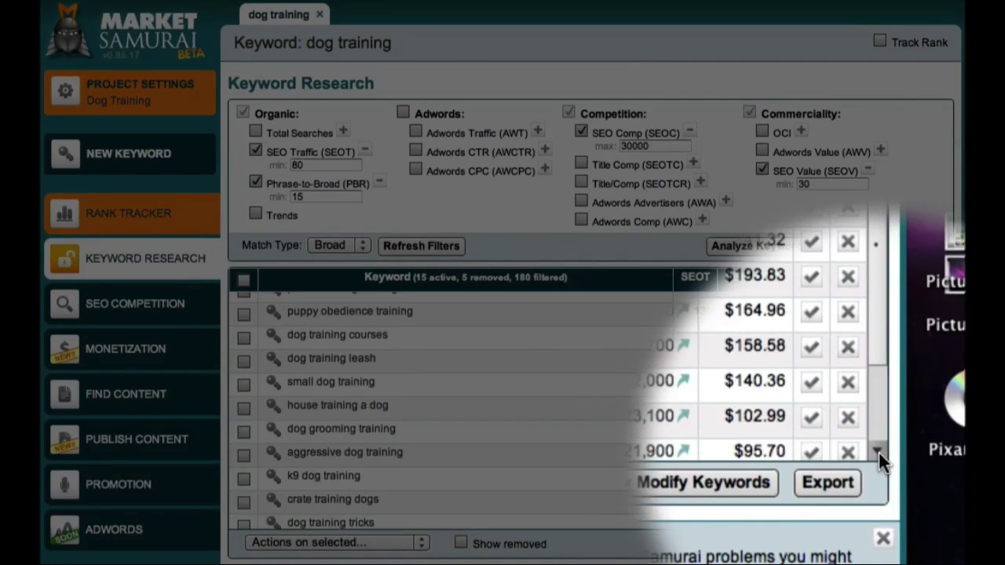
left_click(878, 453)
left_click(879, 453)
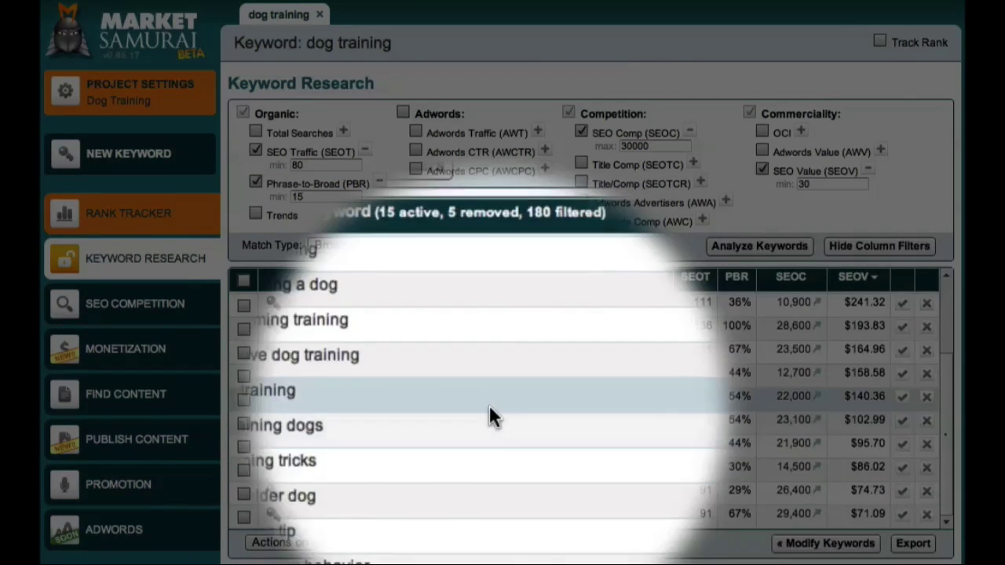